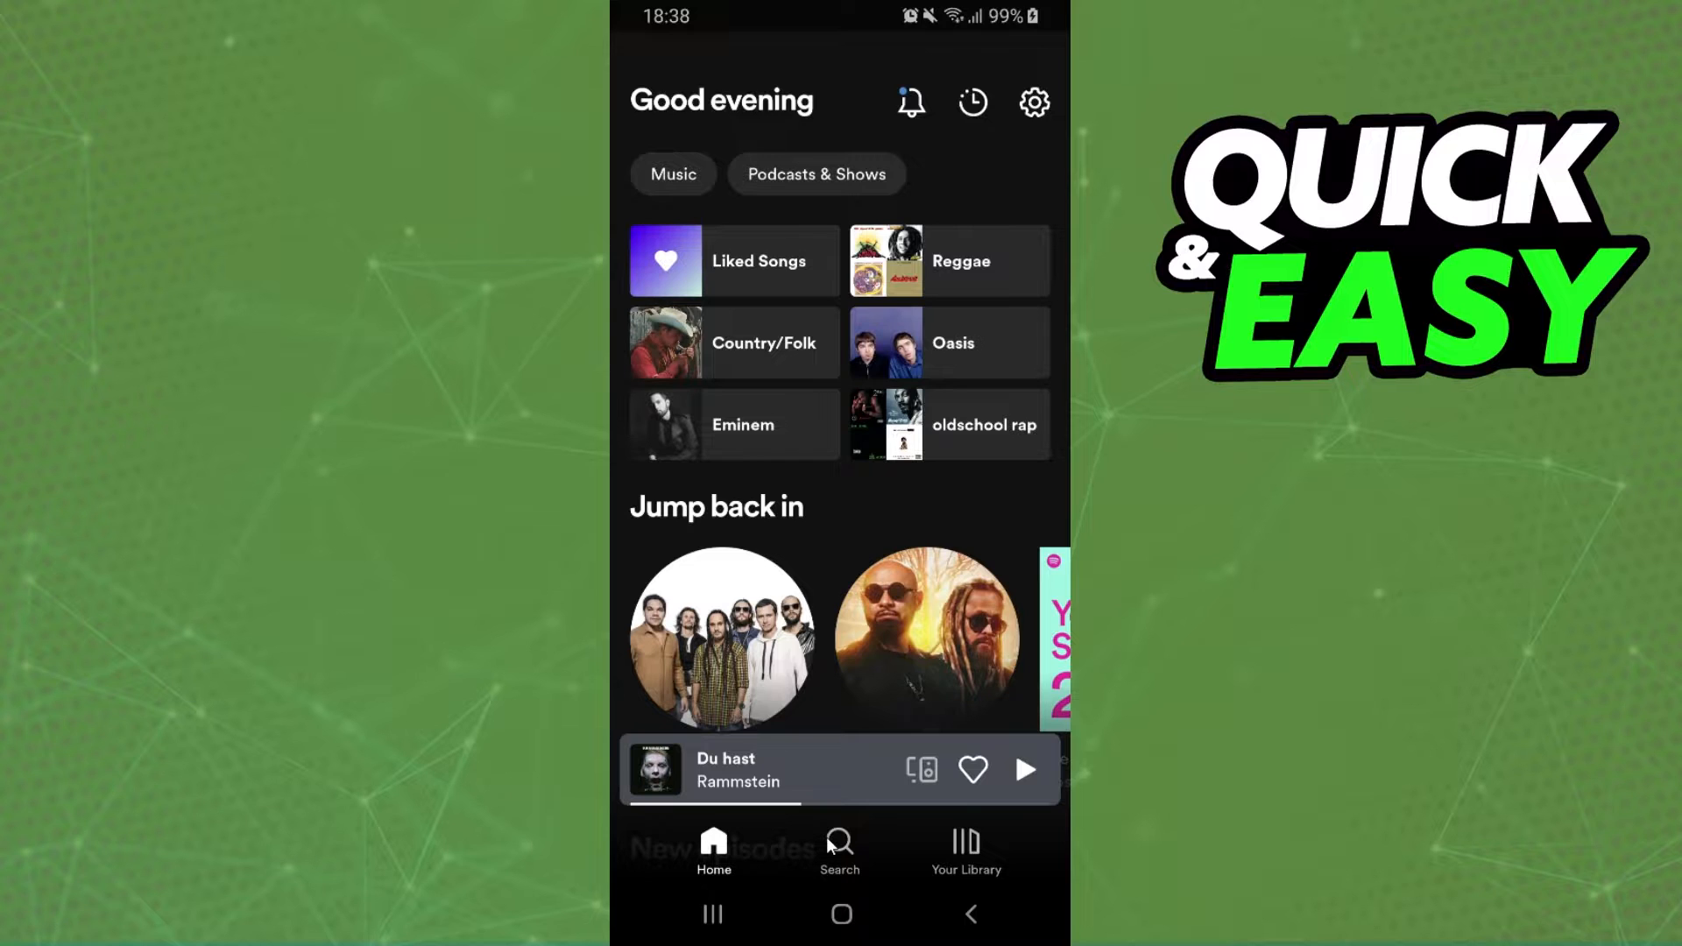
# Navigate on the Spotify Home screen toward the Settings gear.
pyautogui.click(843, 916)
pyautogui.click(934, 526)
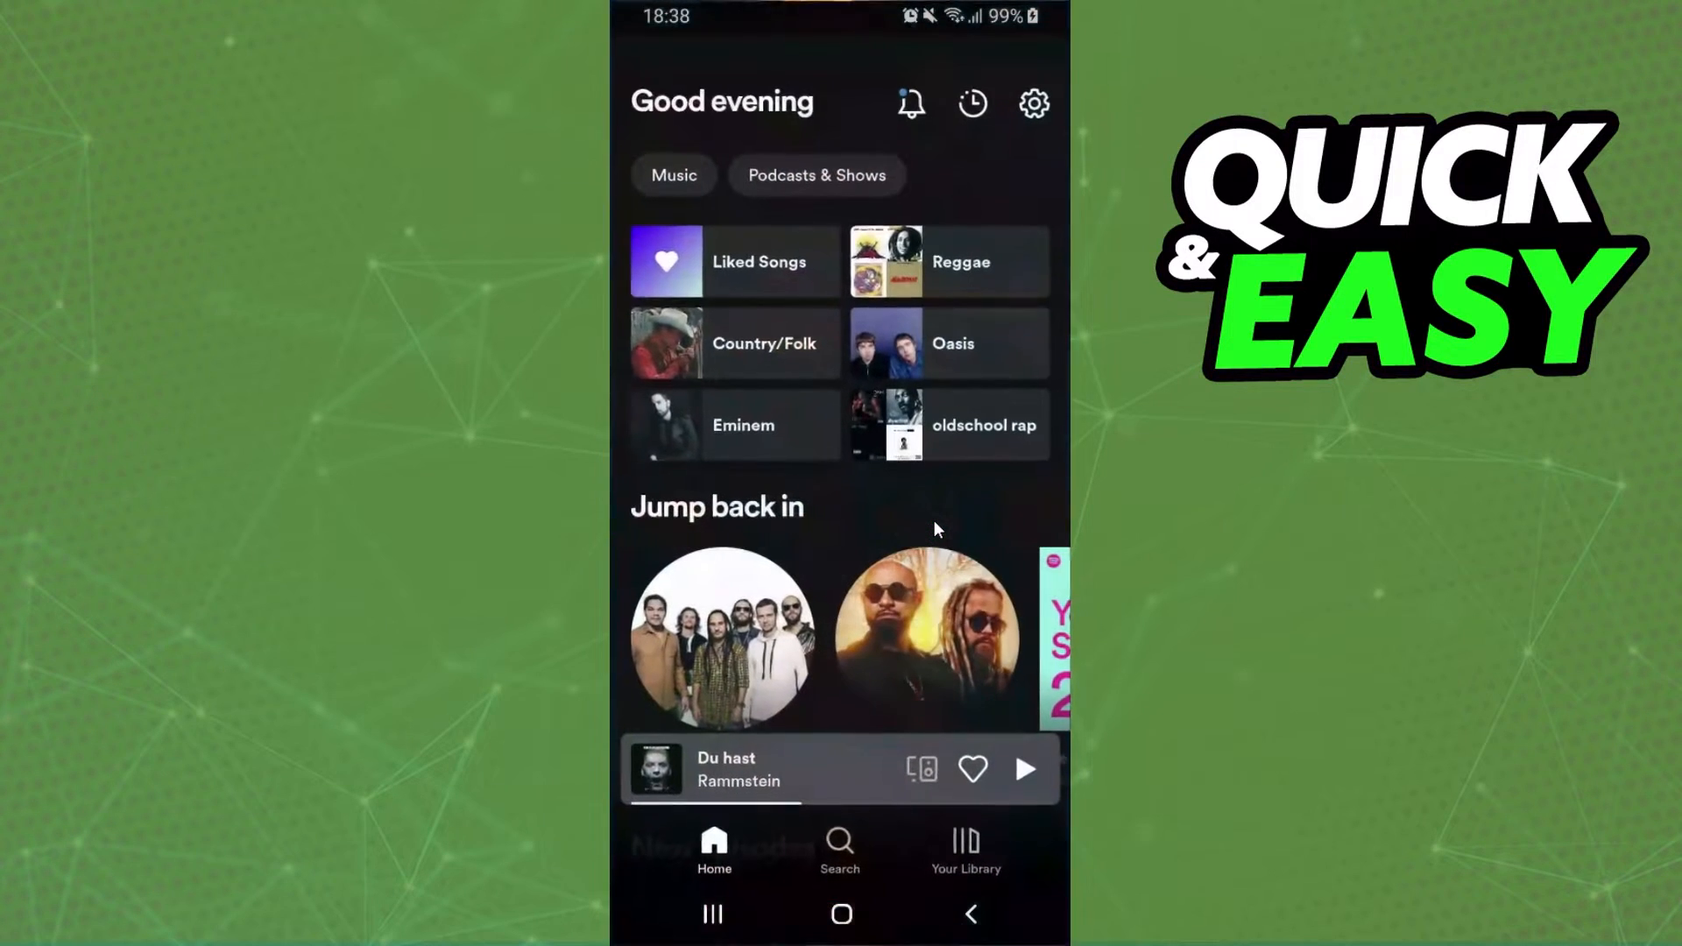
# Enter Settings and go to your own profile page via View Profile.
pyautogui.click(1036, 102)
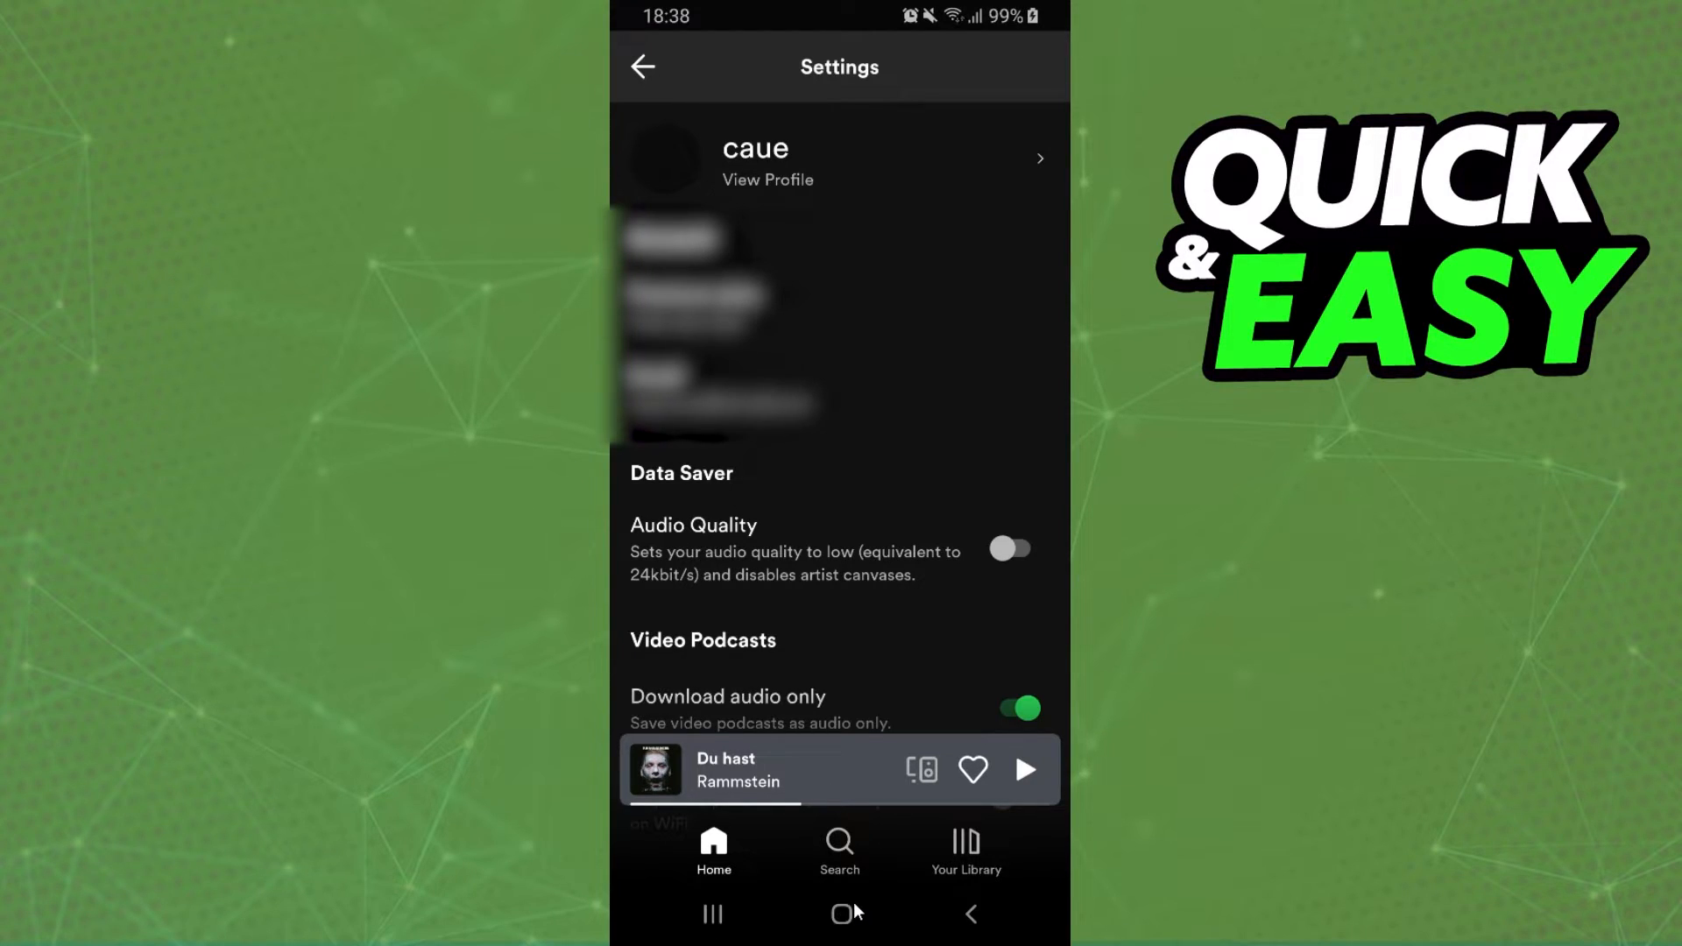
pyautogui.click(879, 171)
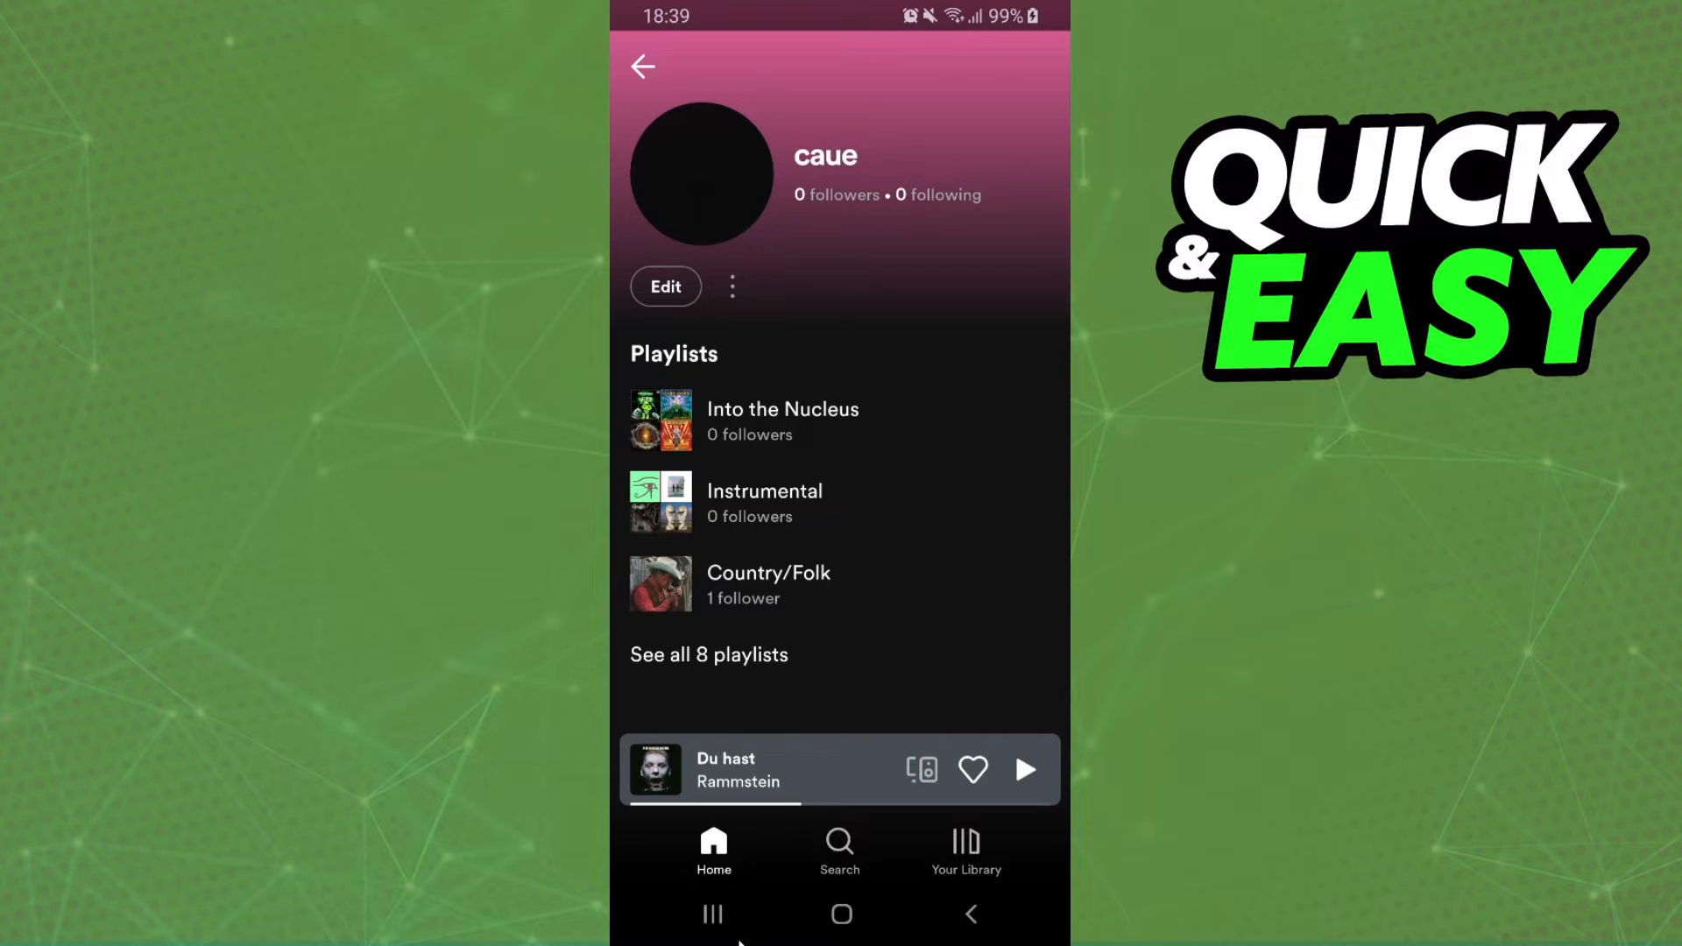
# Open the 'Into the Nucleus' playlist from the profile's playlist list.
pyautogui.click(775, 417)
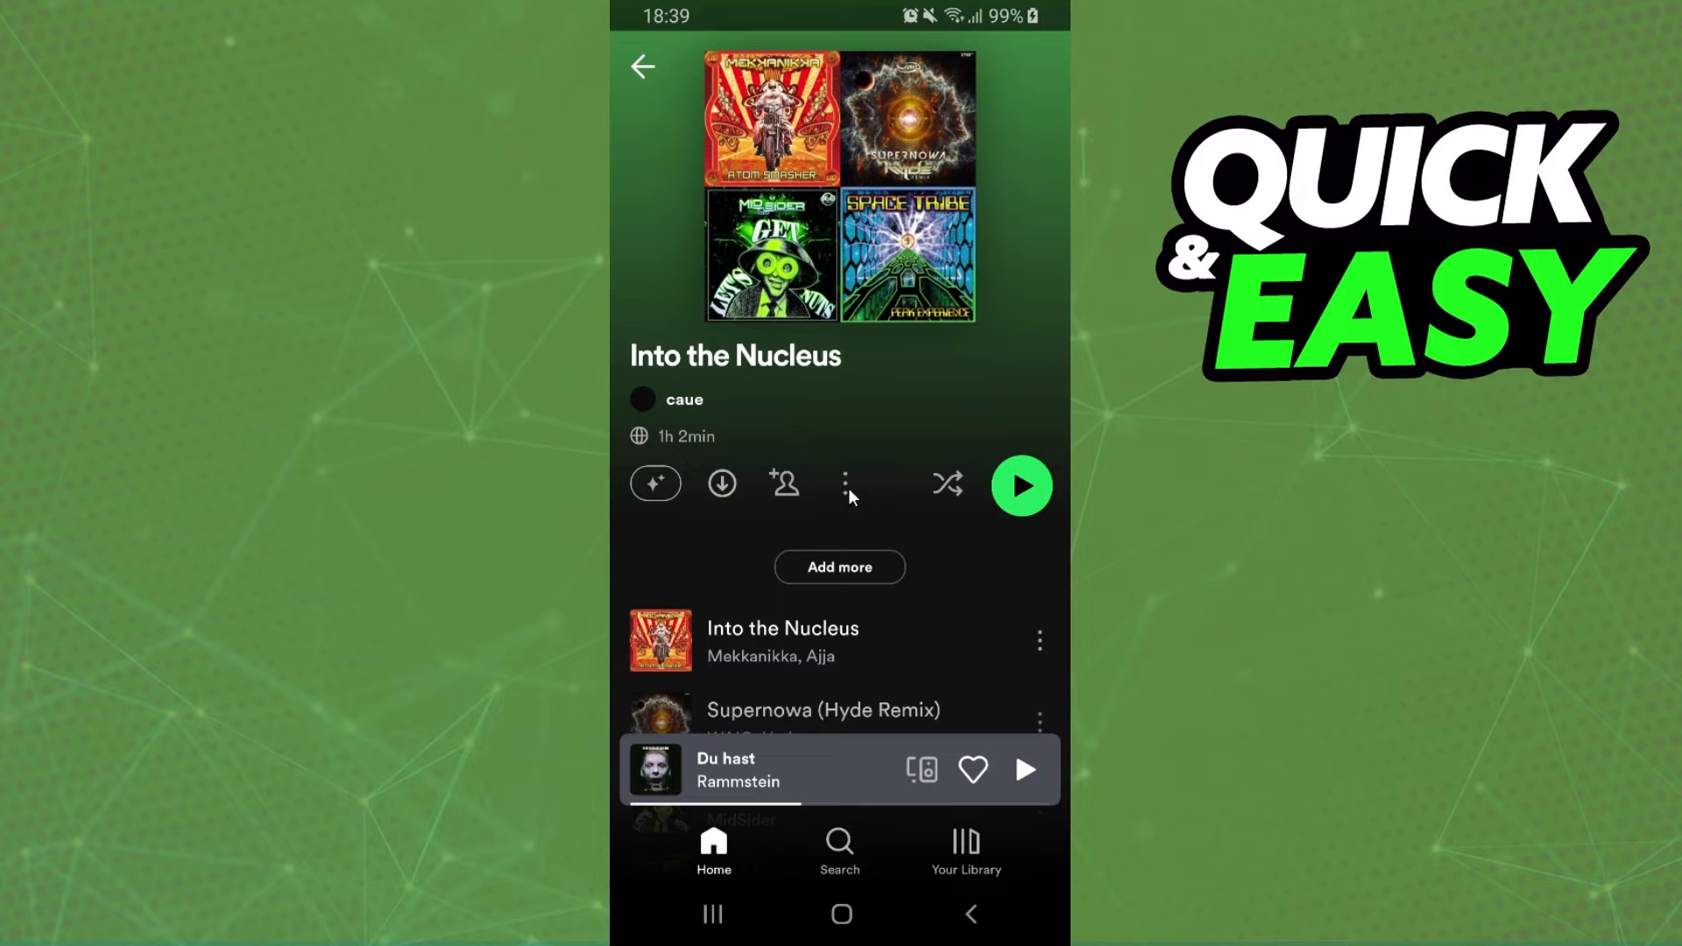
pyautogui.scroll(-4, 847, 488)
pyautogui.scroll(5, 888, 343)
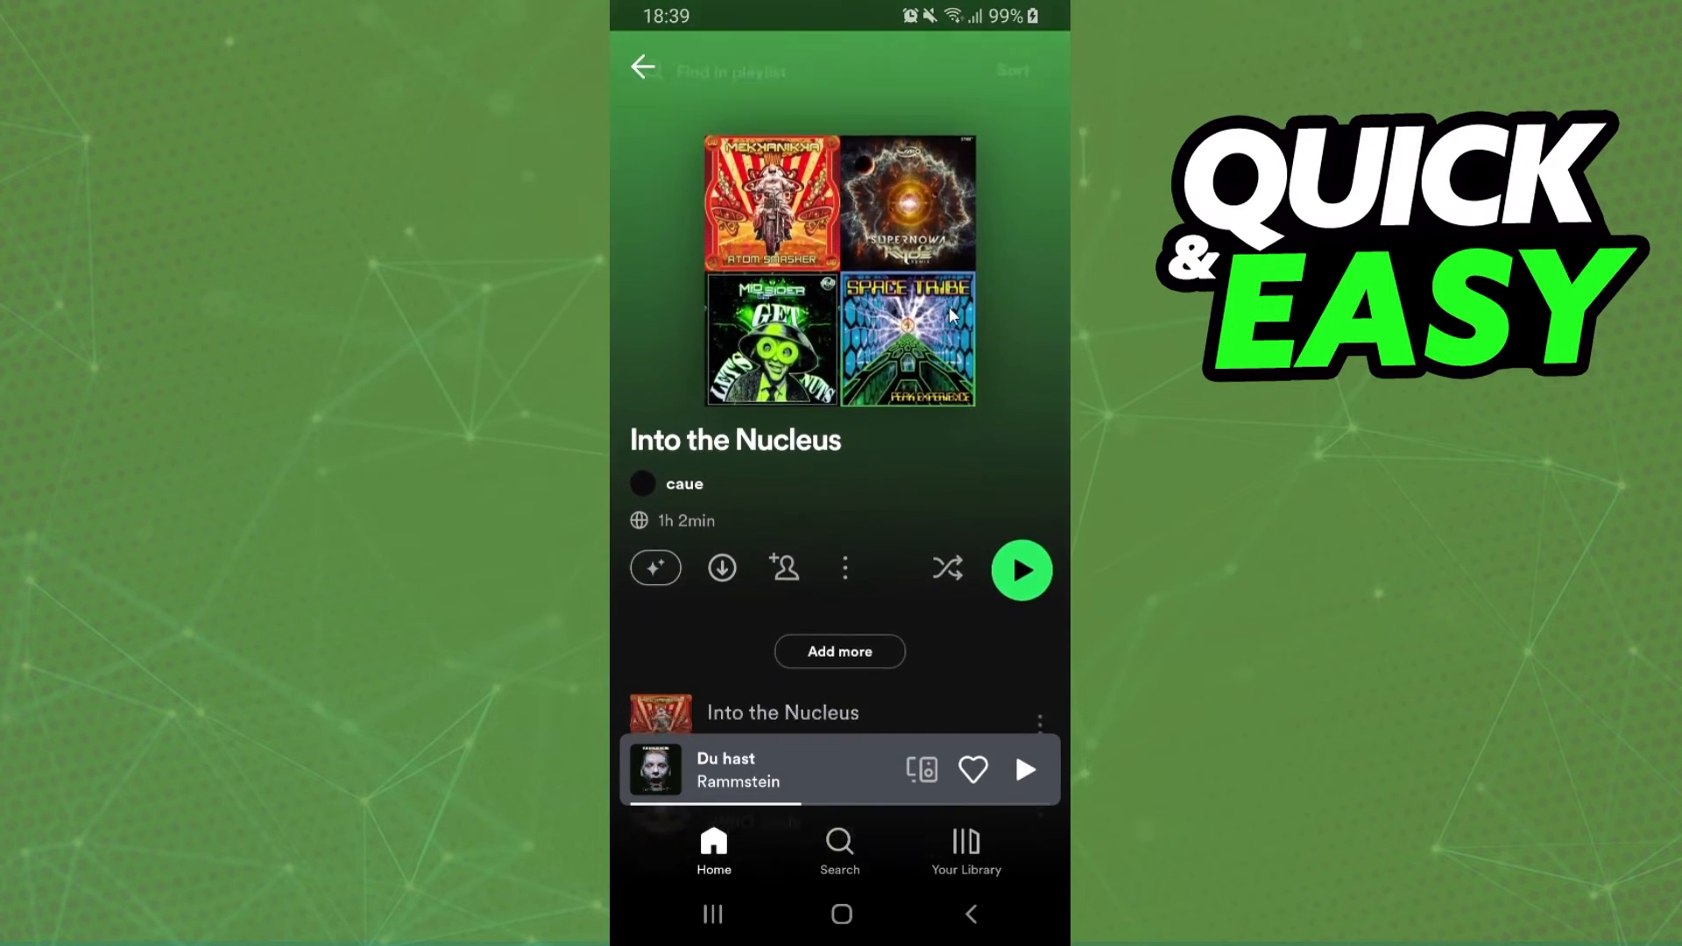
pyautogui.scroll(-3, 841, 526)
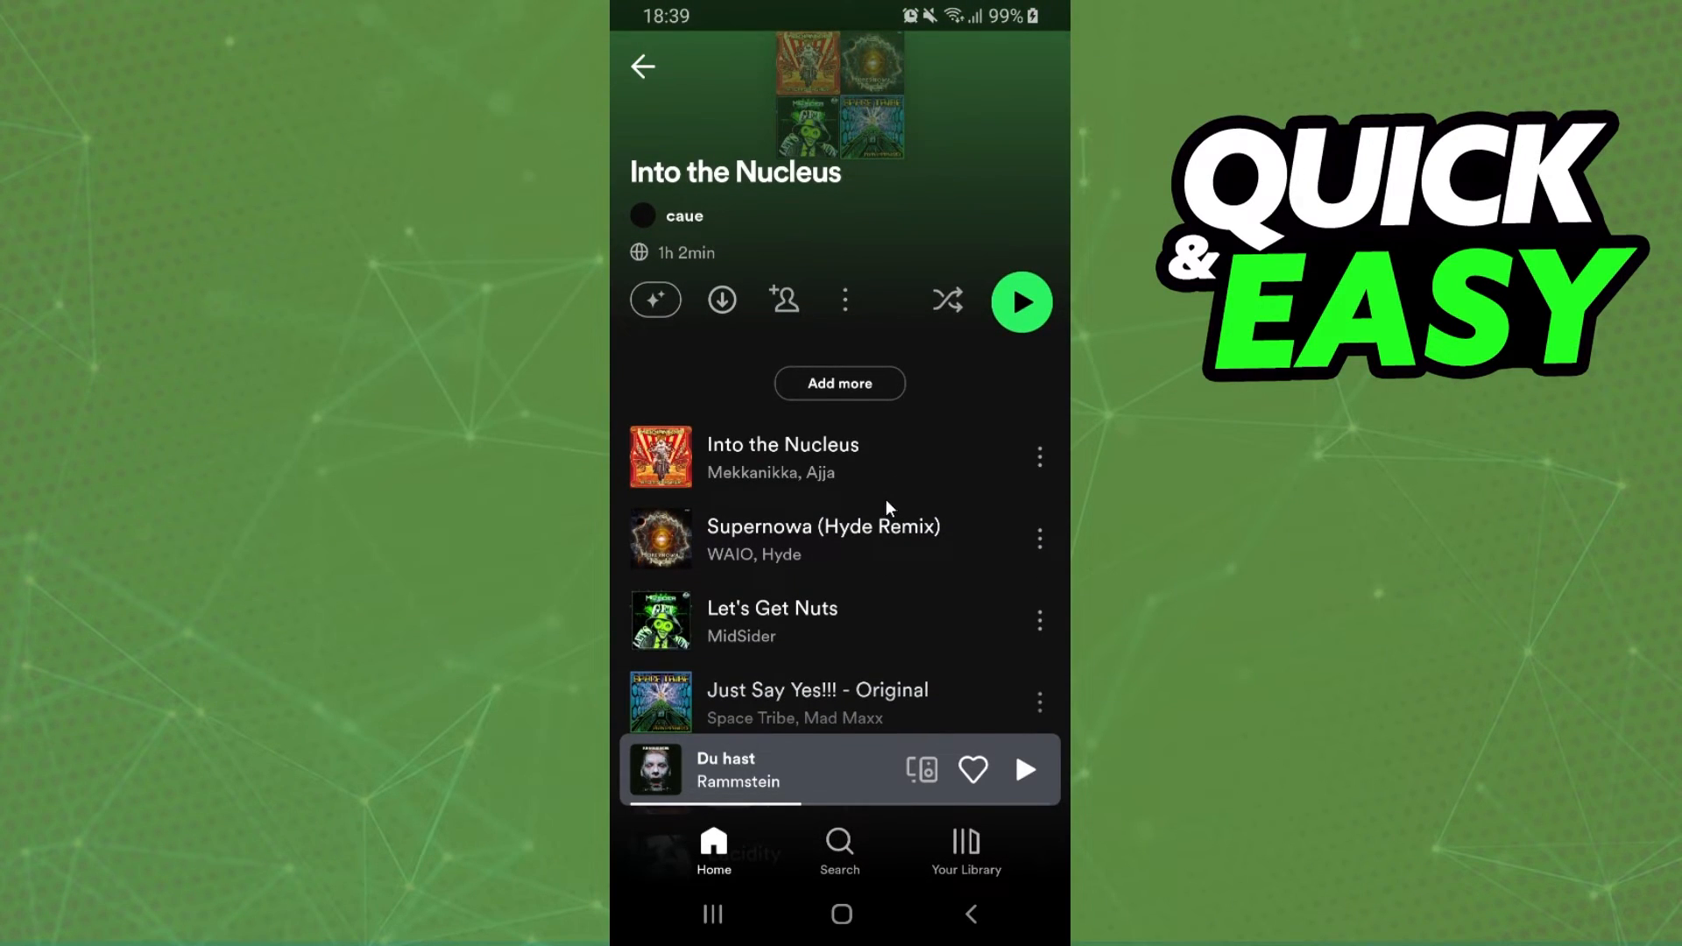